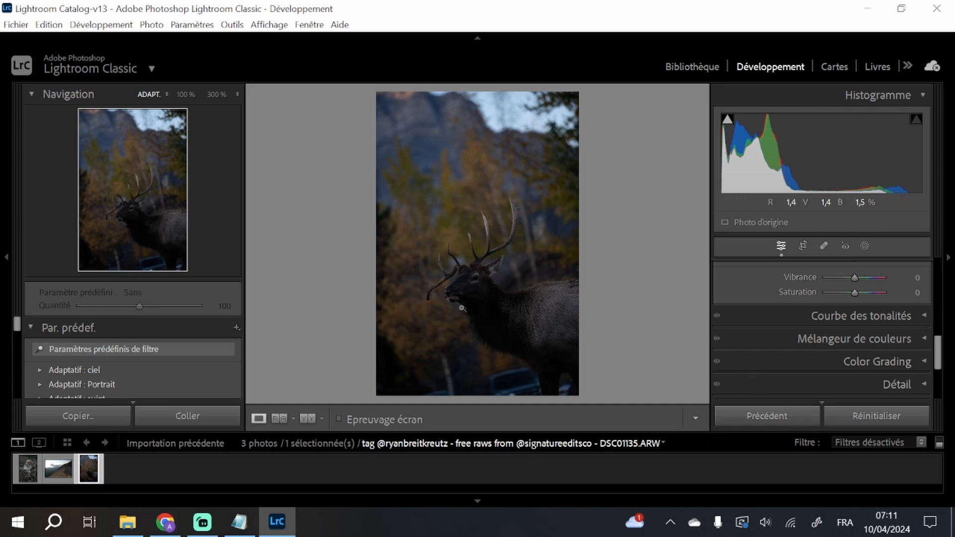
- Sample the elk photo's white balance from a neutral colour on the elk, and set temperature to 6000 and exposure to +0,91
scroll(789, 344, "up", 8)
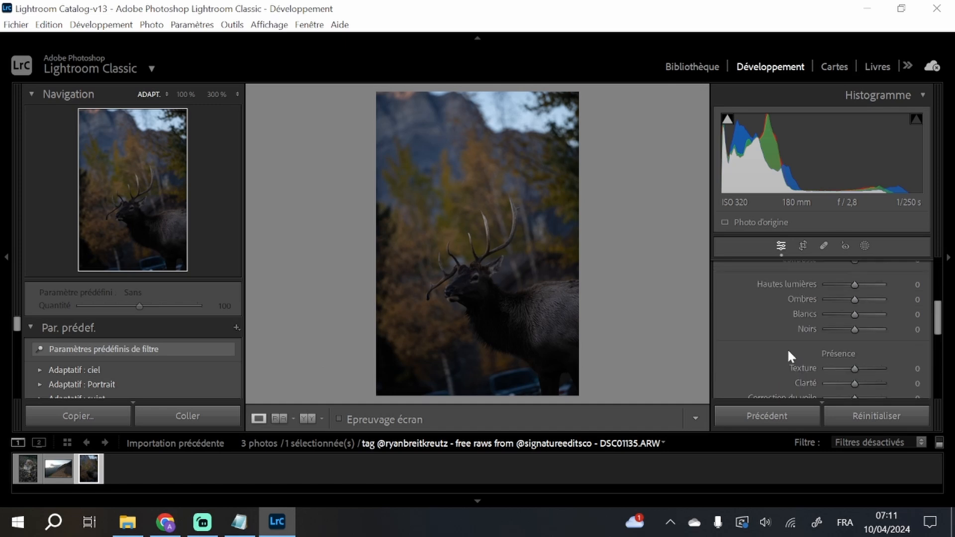
left_click(729, 310)
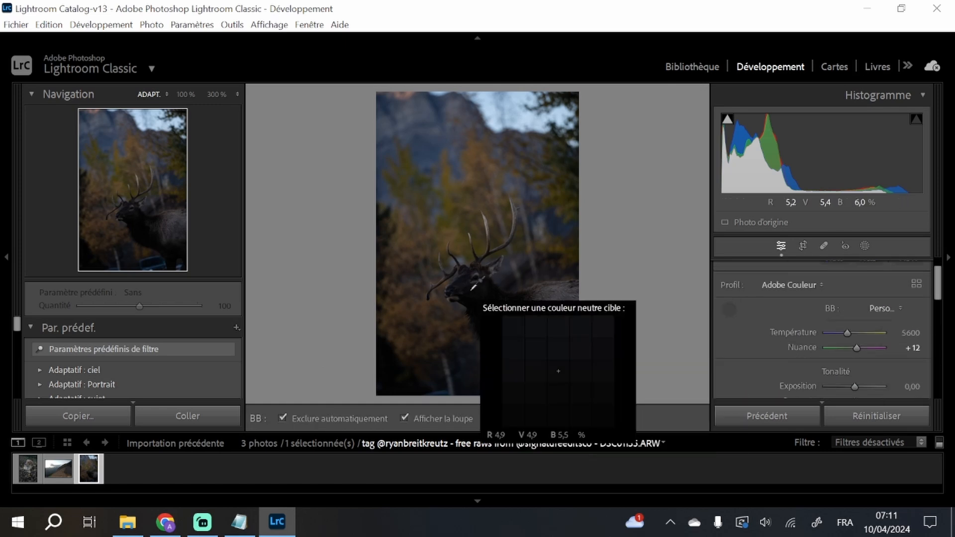
left_click(576, 297)
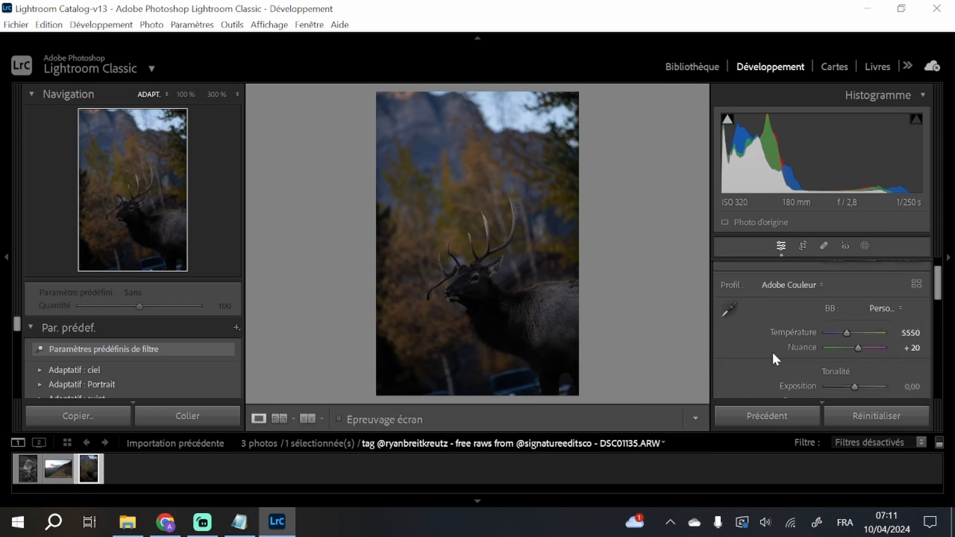
left_click_drag(842, 332, 859, 315)
scroll(775, 342, "down", 2)
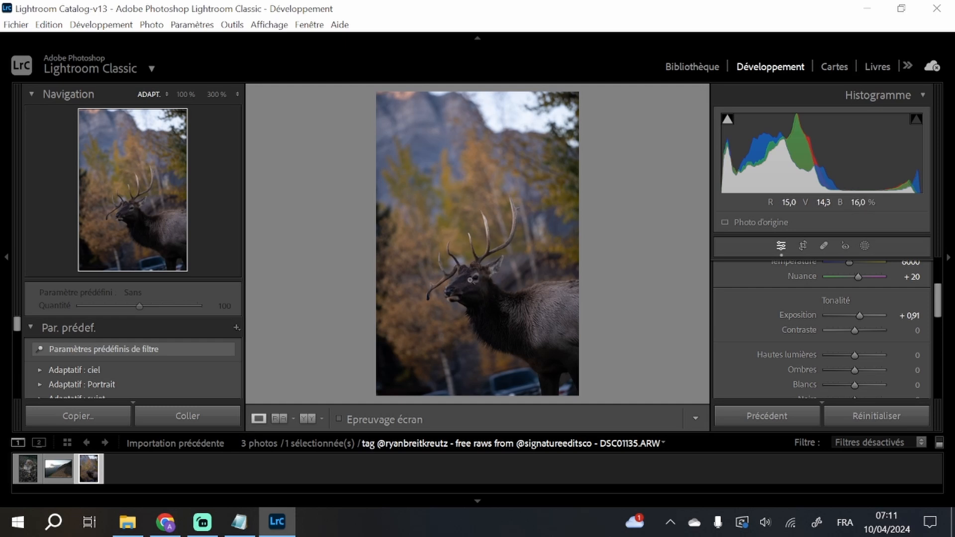
- Add a linear gradient mask over the elk photo's upper part, fading from the antlers to the car, and hide its overlay
left_click(865, 245)
scroll(835, 341, "down", 2)
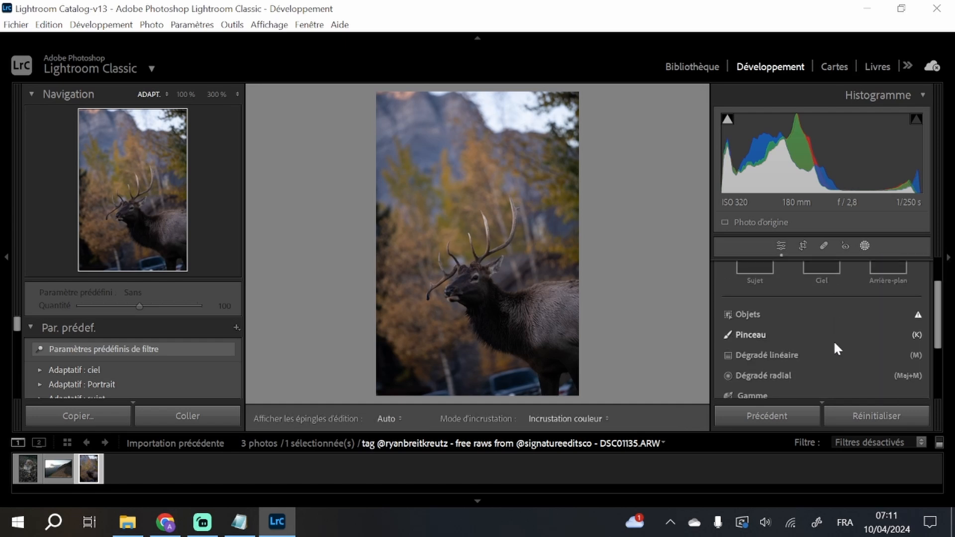
left_click(779, 356)
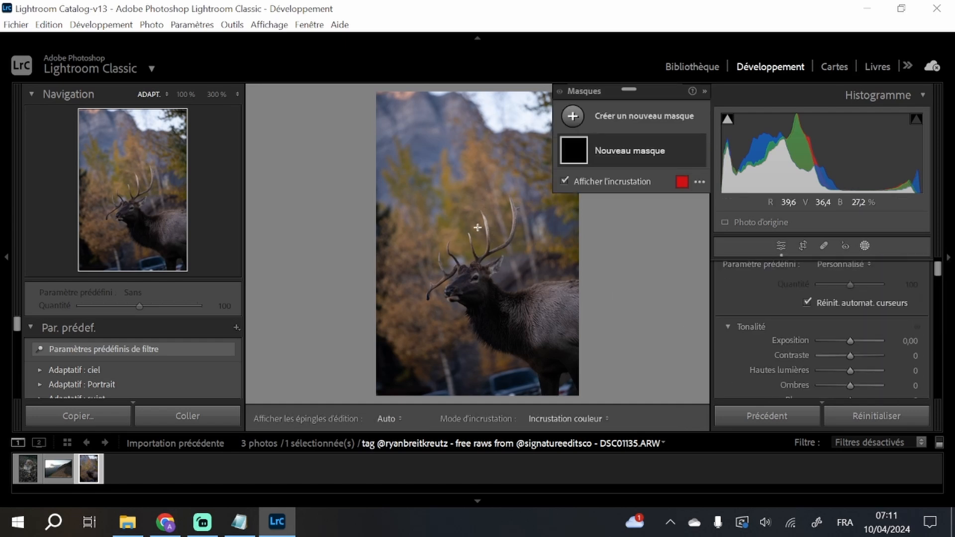
left_click_drag(479, 236, 489, 363)
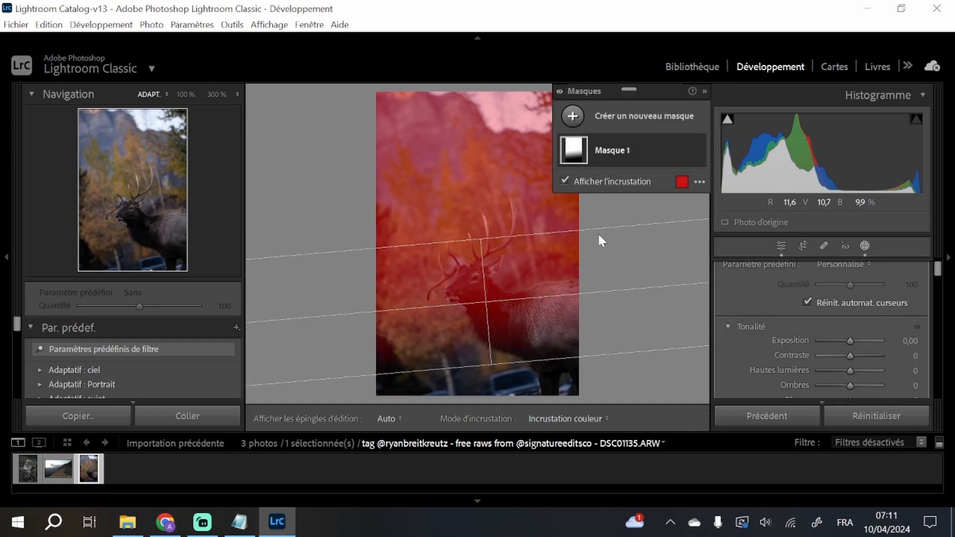
left_click(607, 180)
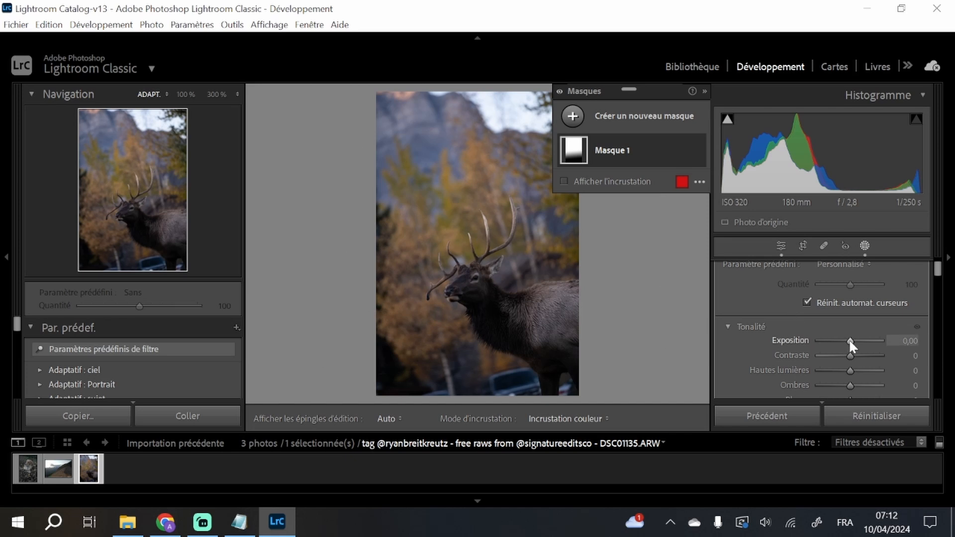
- Raise the gradient mask's exposure with highlights at 17 and temperature at 26, and compare the elk photo before and after
left_click_drag(848, 339, 858, 363)
scroll(848, 372, "down", 3)
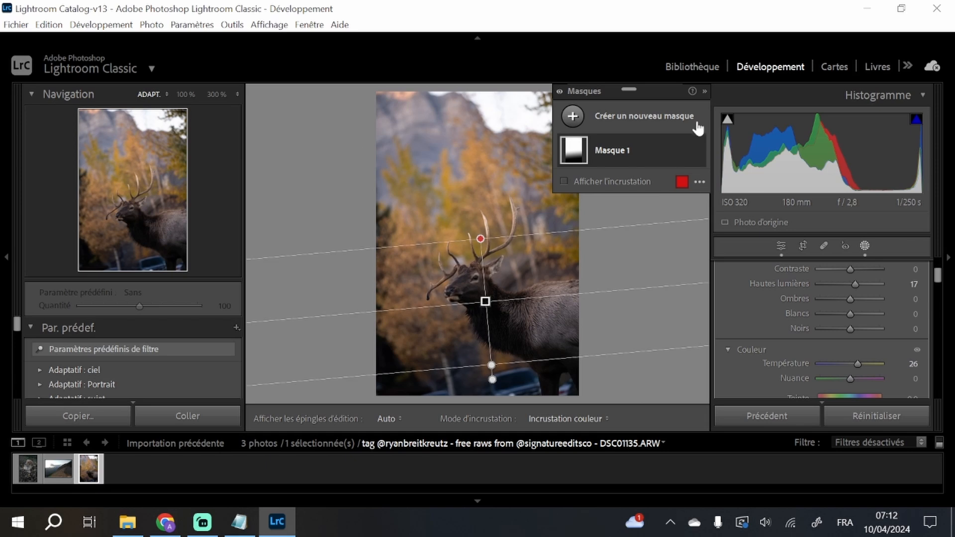
left_click(865, 246)
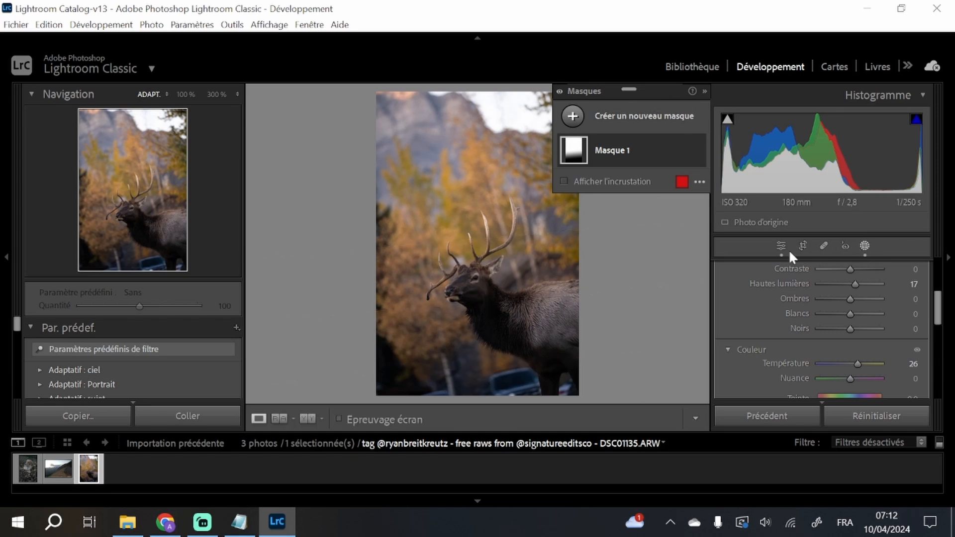
key("y")
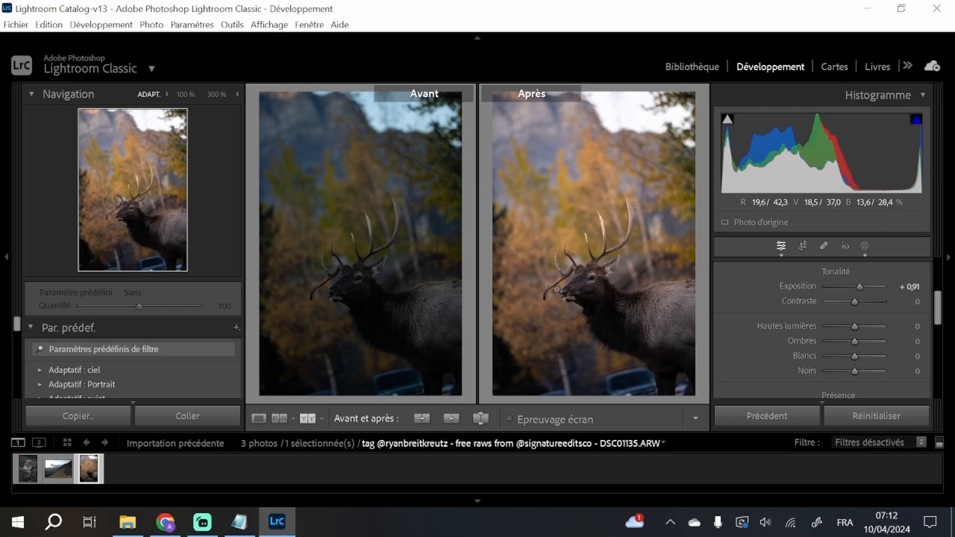
key("y")
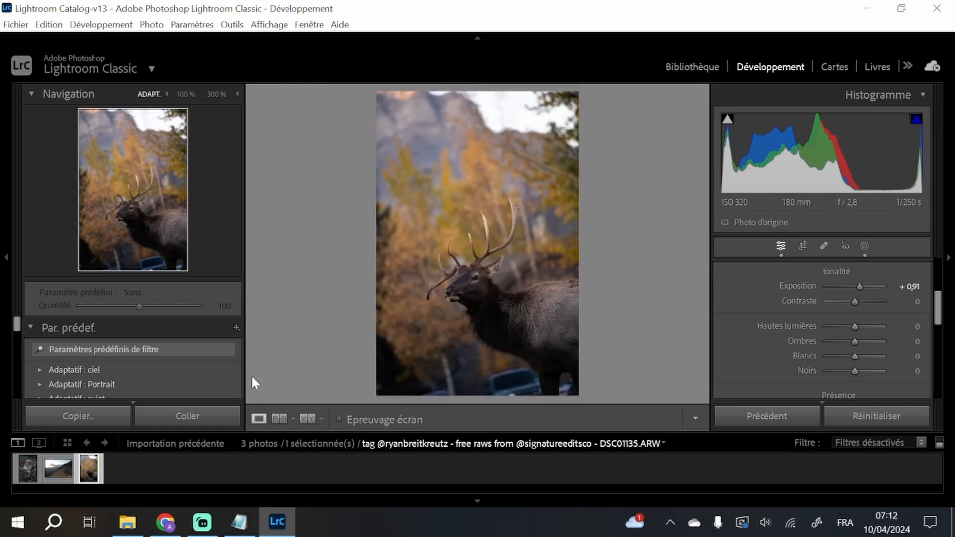
- Open the dog photo IMG_8892.CR2 and crop away the strip of leaves along its bottom edge
left_click(27, 469)
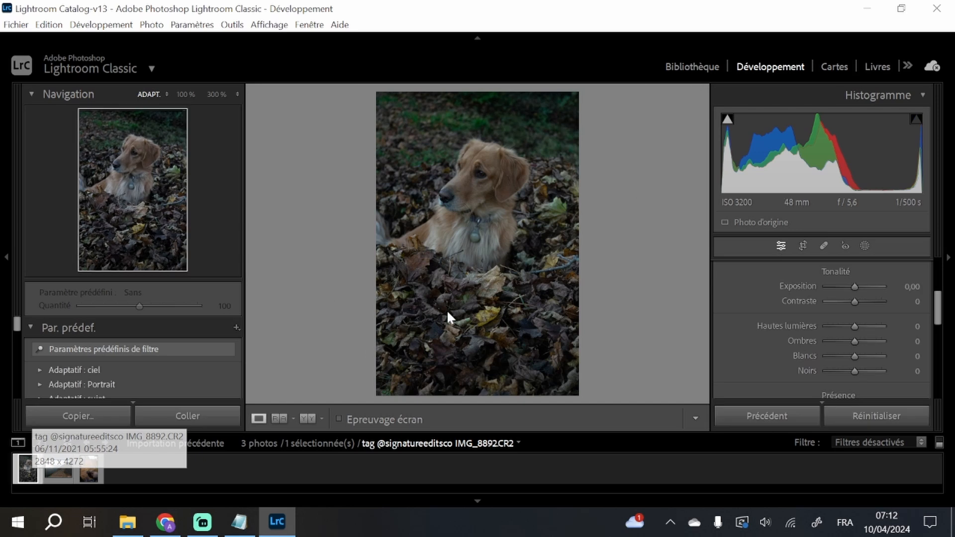
left_click(802, 246)
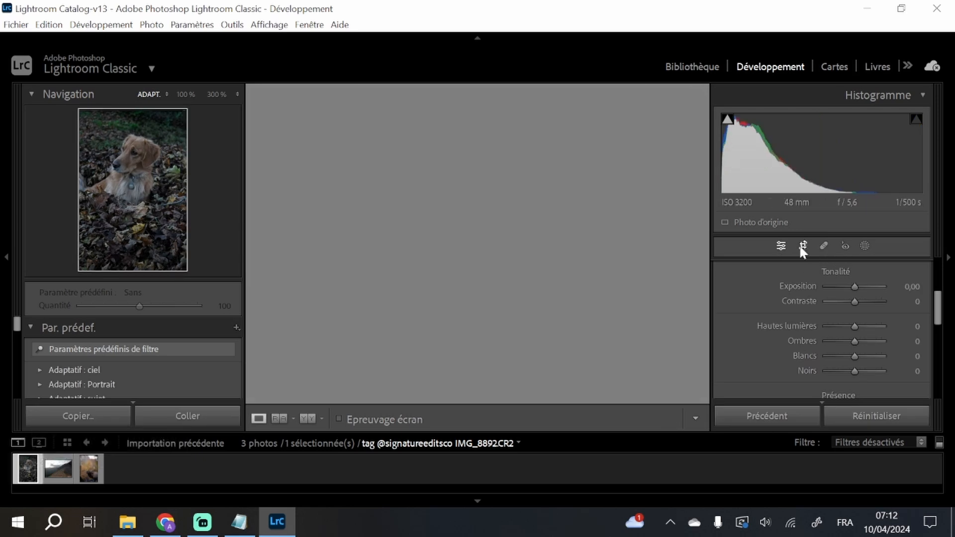
left_click_drag(473, 388, 476, 355)
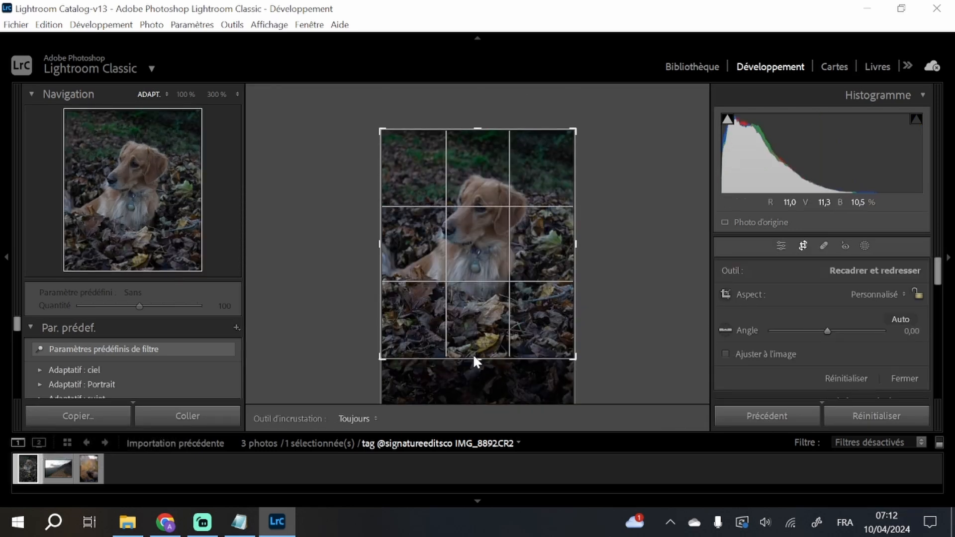
key("Return")
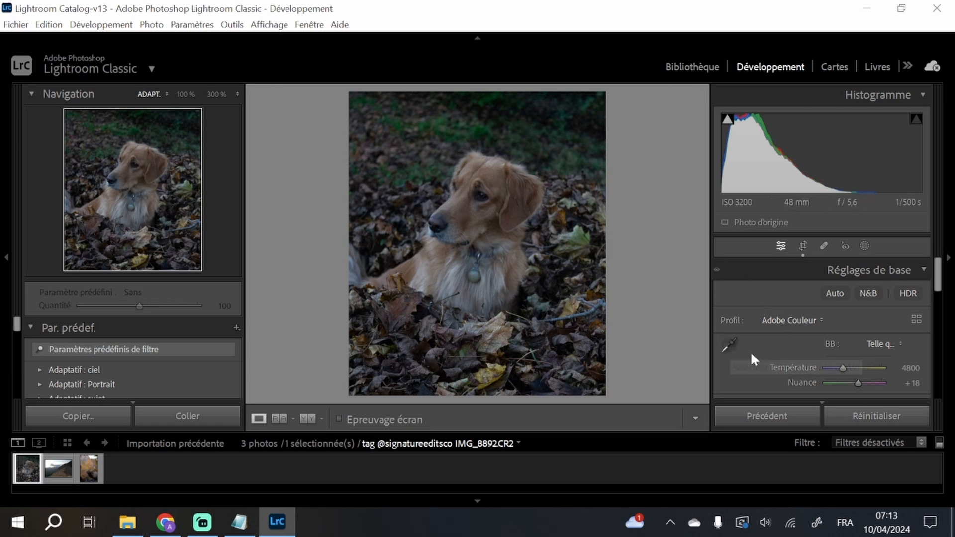
- Set the dog photo's temperature to 5364 and its exposure to +0,27
scroll(752, 353, "down", 1)
left_click_drag(842, 330, 845, 332)
left_click_drag(854, 387, 855, 387)
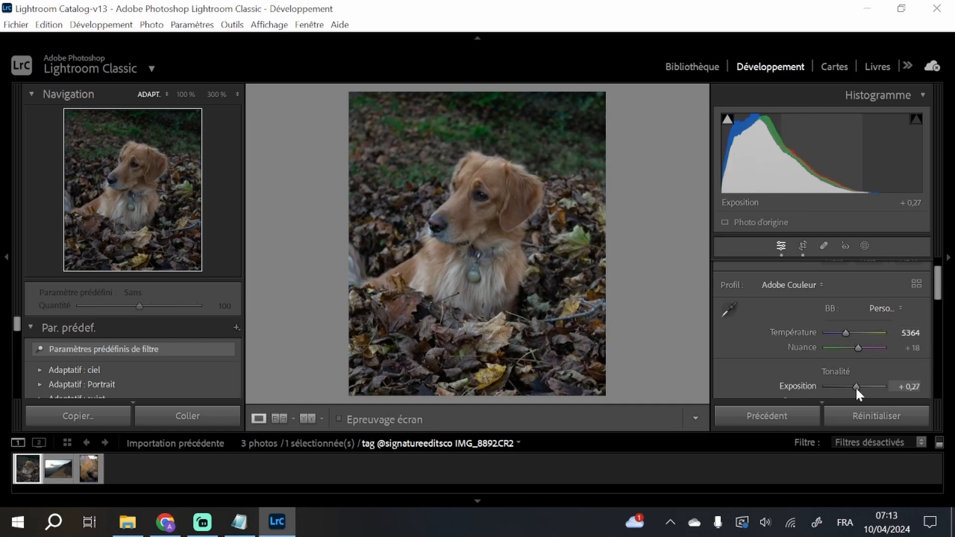
- Add a linear gradient mask over the background at the photo's top, with exposure −0,50 and a fade reaching the dog's muzzle
left_click(863, 246)
scroll(807, 361, "down", 1)
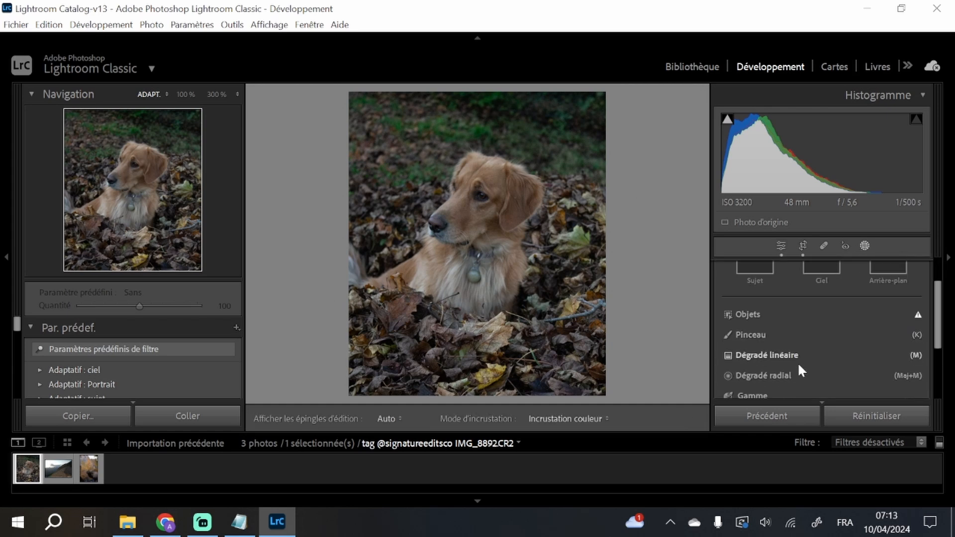
left_click(783, 355)
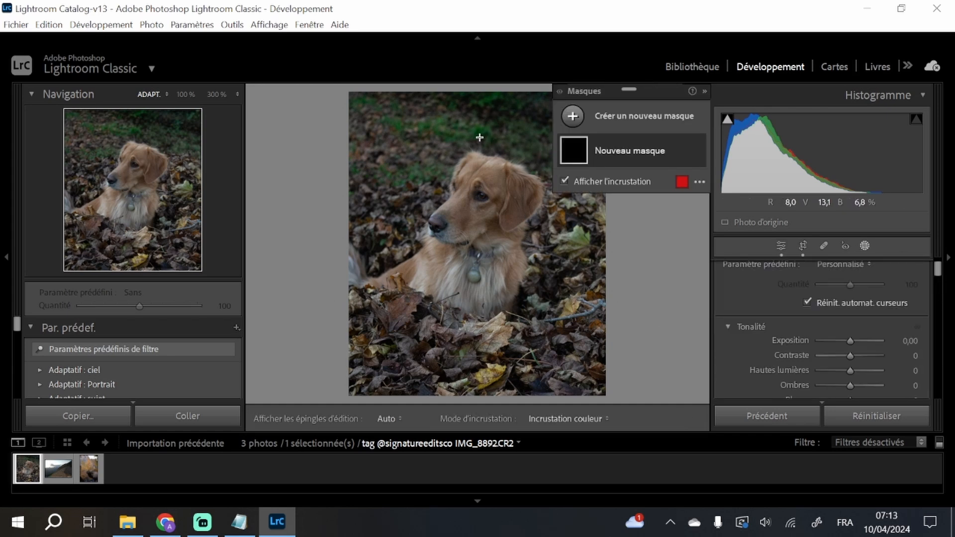
left_click_drag(479, 138, 479, 175)
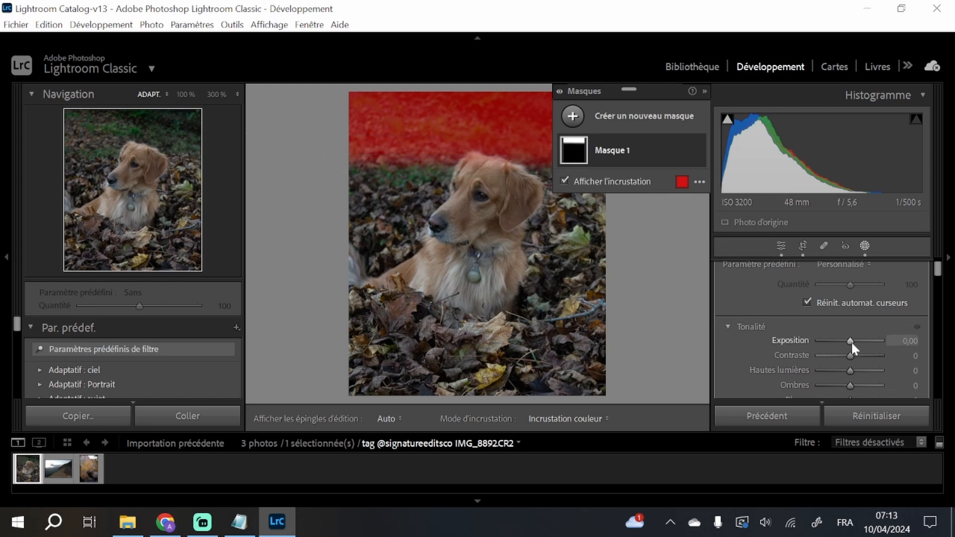
left_click(597, 182)
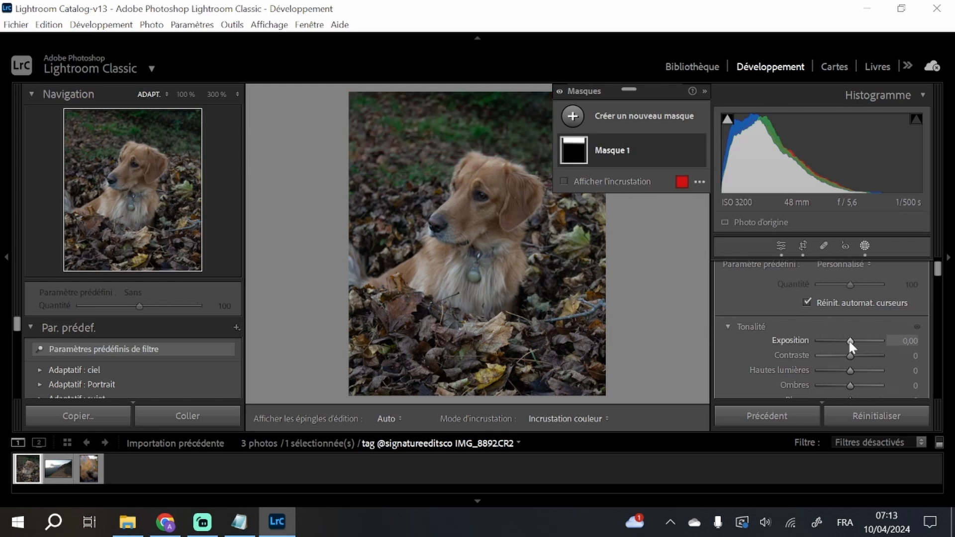
left_click_drag(849, 341, 847, 341)
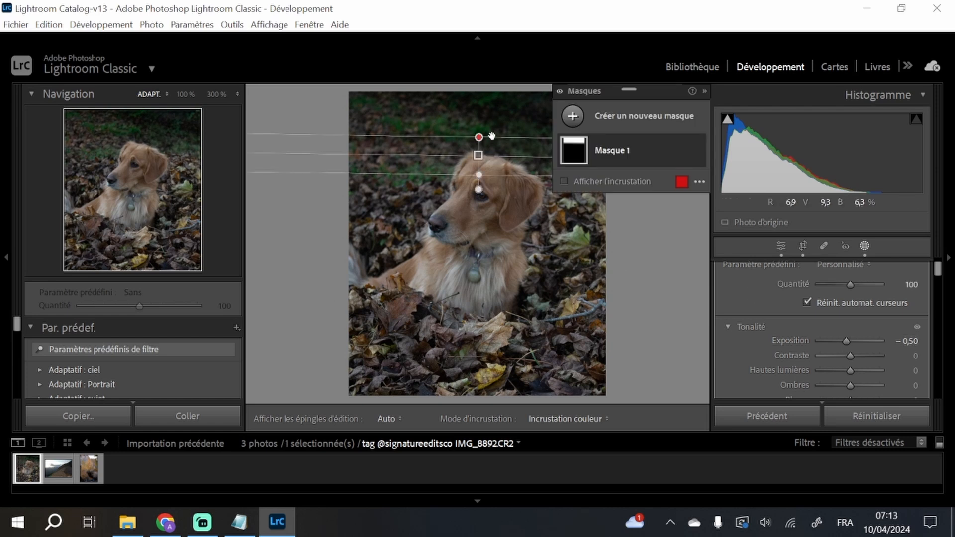
mouse_move(477, 156)
left_mouse_down()
mouse_move(509, 143)
mouse_move(510, 188)
mouse_move(485, 212)
mouse_move(481, 171)
left_mouse_up()
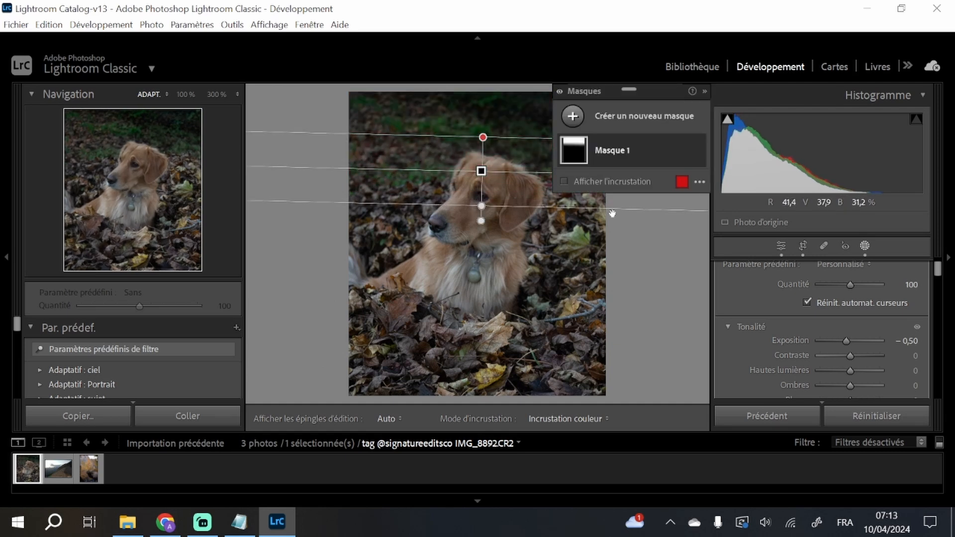
- Add a second linear gradient mask rising from the leaves at the photo's bottom to the dog's chest, with exposure −0,43
left_click(573, 118)
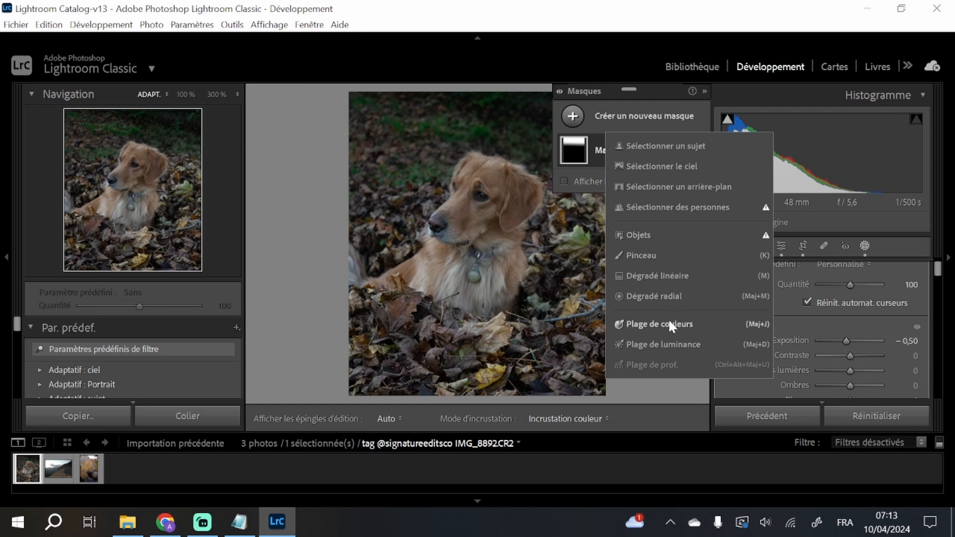
left_click(647, 276)
left_click_drag(471, 326, 471, 277)
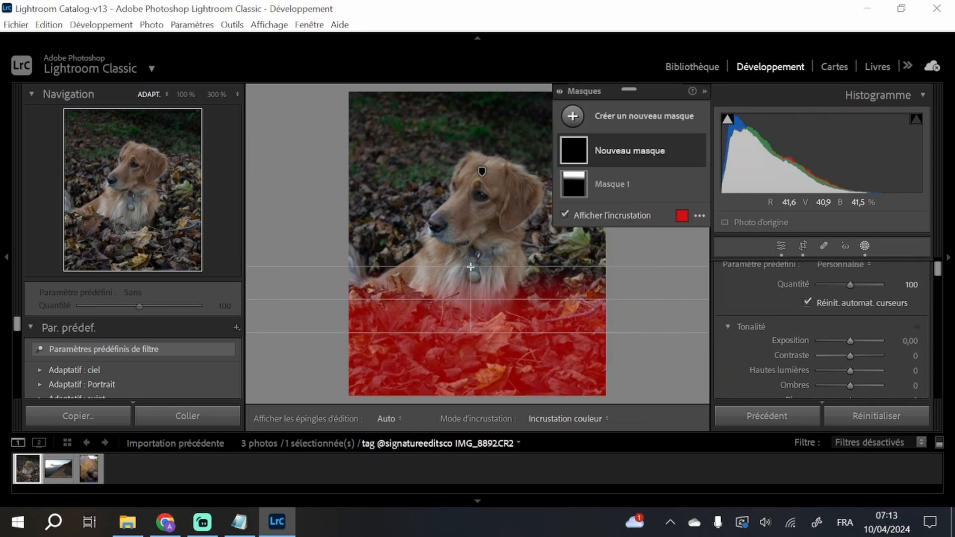
left_click(582, 214)
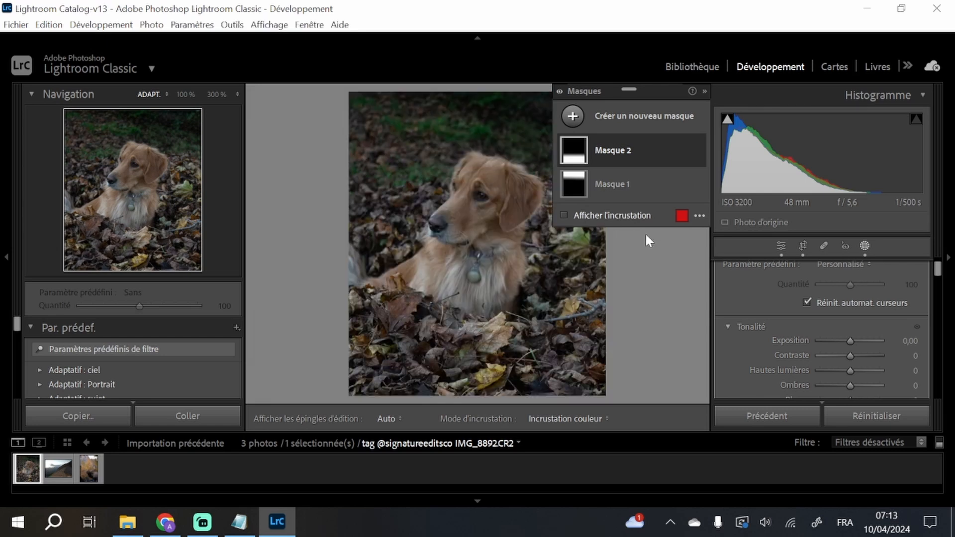
left_click_drag(847, 341, 844, 339)
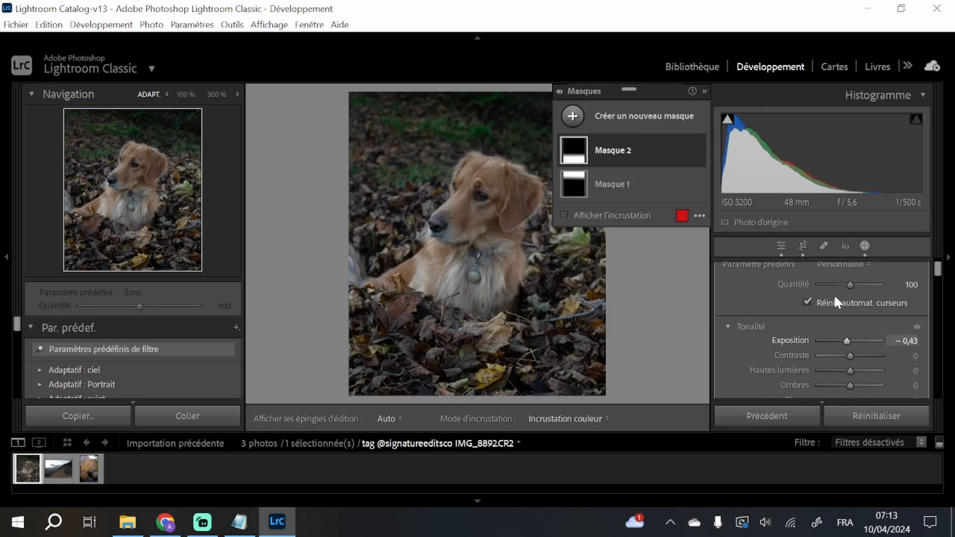
- Create a radial gradient mask as a wide ellipse centred on the dog, and hide its overlay
left_click(574, 117)
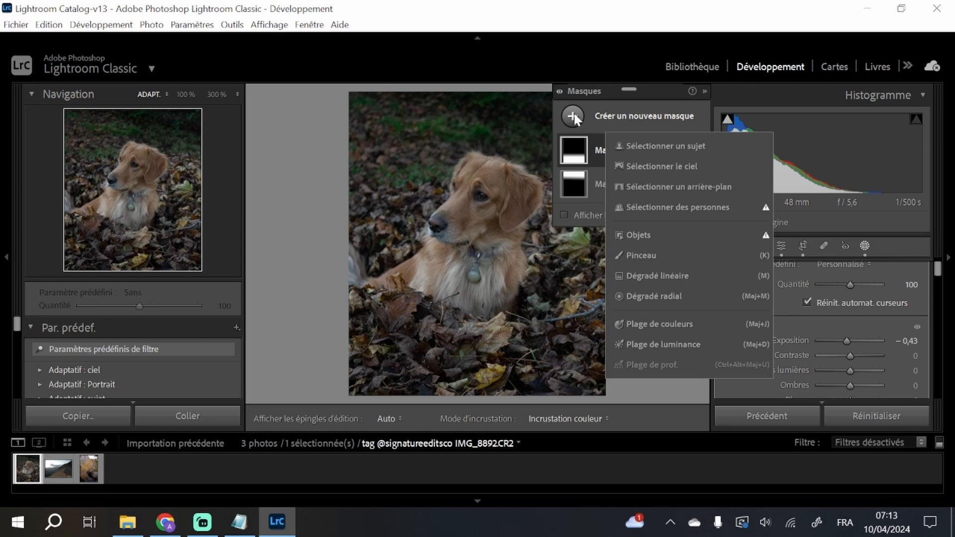
left_click(691, 294)
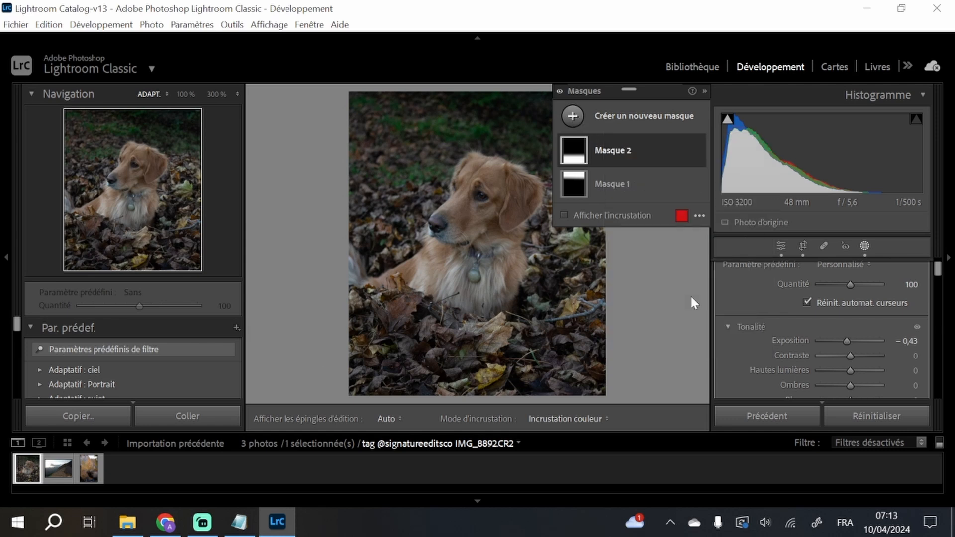
left_click_drag(413, 248, 256, 300)
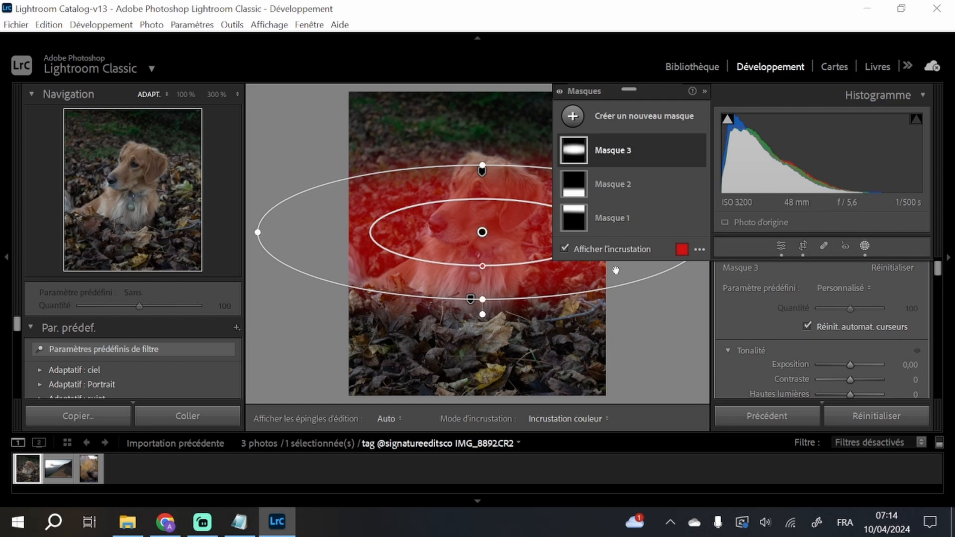
left_click(605, 247)
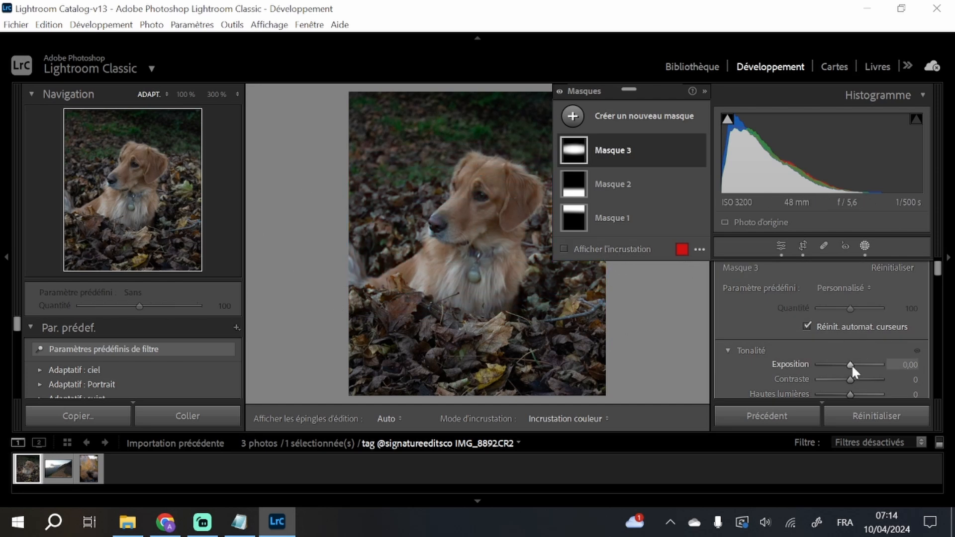
- Raise the radial mask's exposure with temperature at 14, and compare the dog photo before and after
left_click_drag(852, 364, 853, 365)
scroll(805, 374, "down", 5)
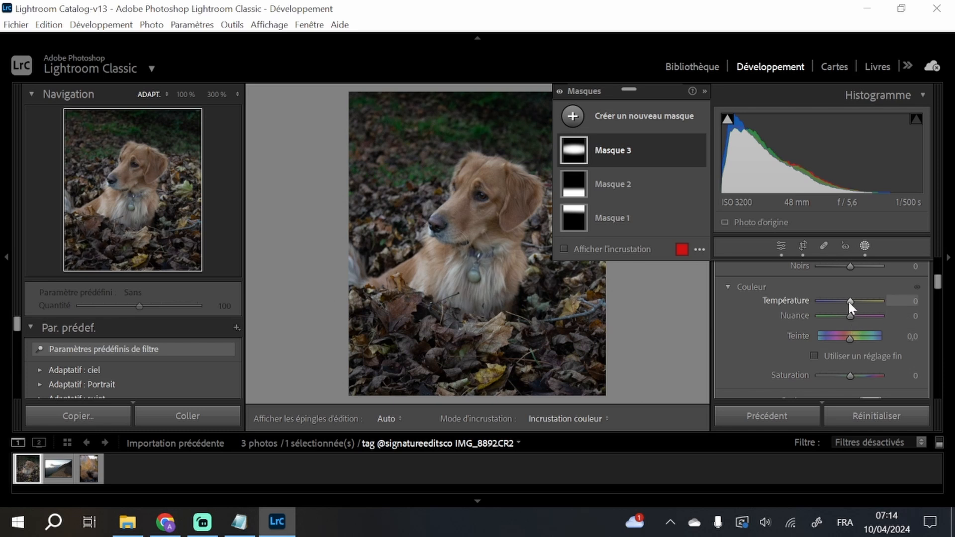
left_click_drag(850, 300, 851, 299)
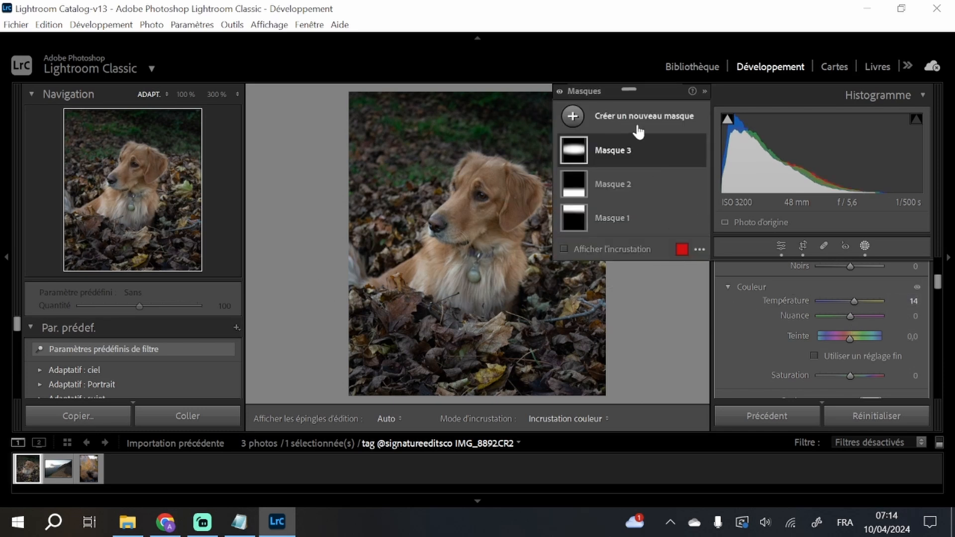
left_click(863, 245)
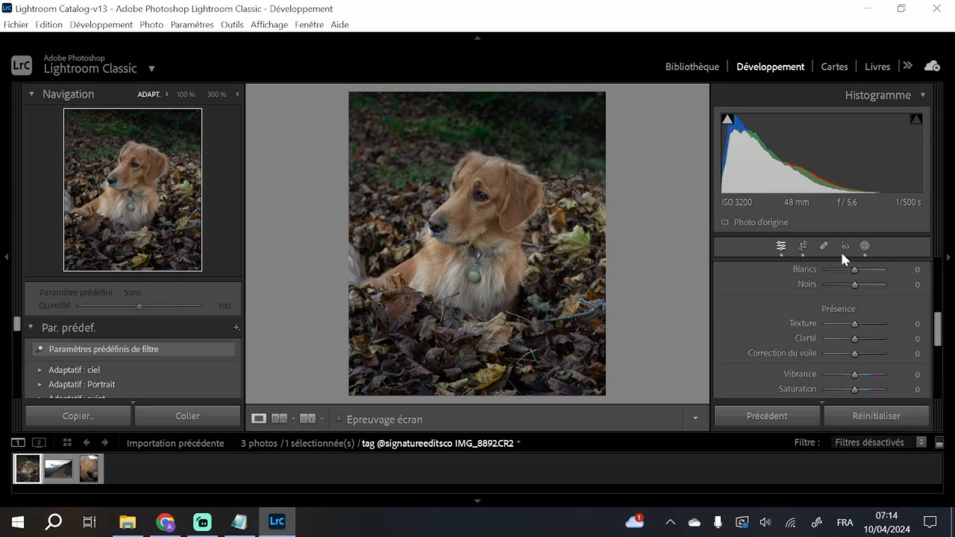
key("y")
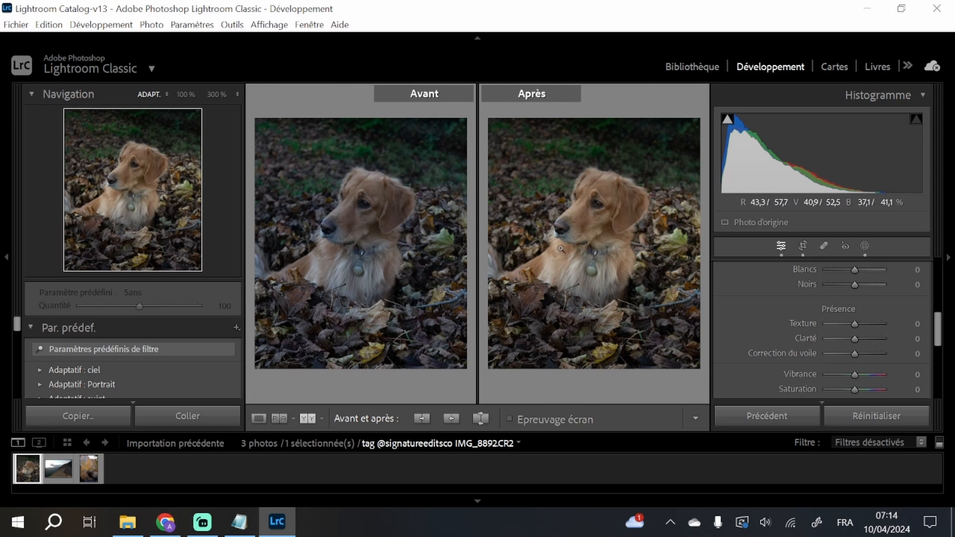
- Open the mountain photo with the hiker and set its white balance to temperature 6700 by sampling a neutral tone on the dark slope
key("y")
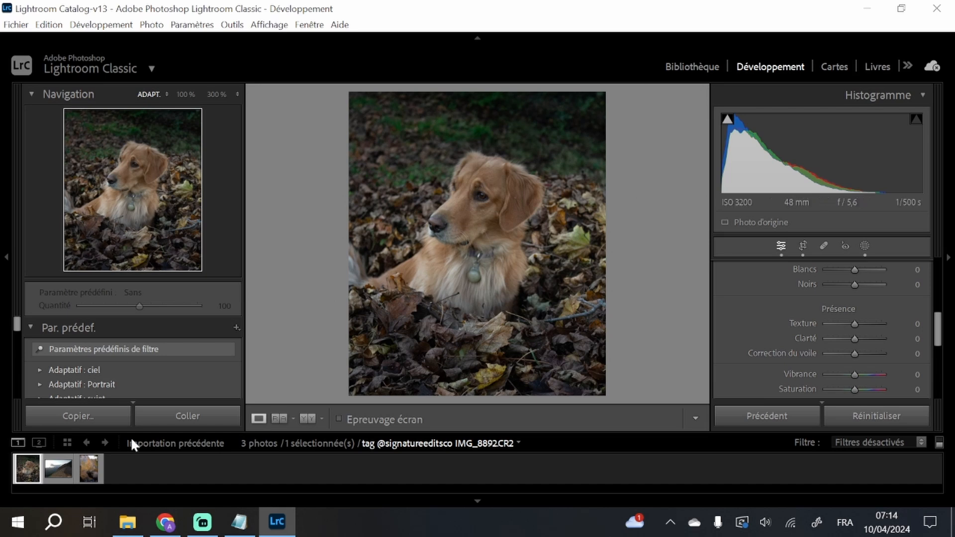
left_click(58, 475)
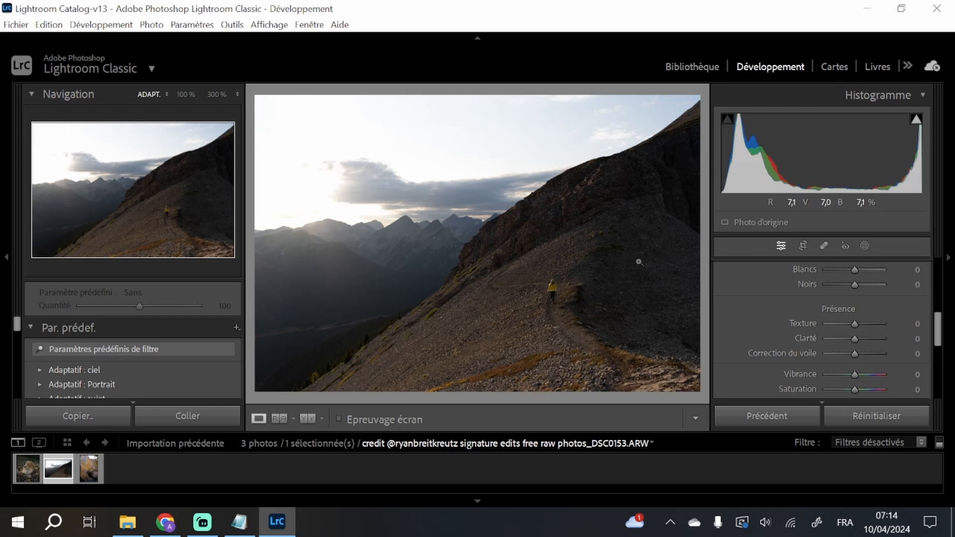
scroll(800, 326, "up", 5)
left_click(727, 335)
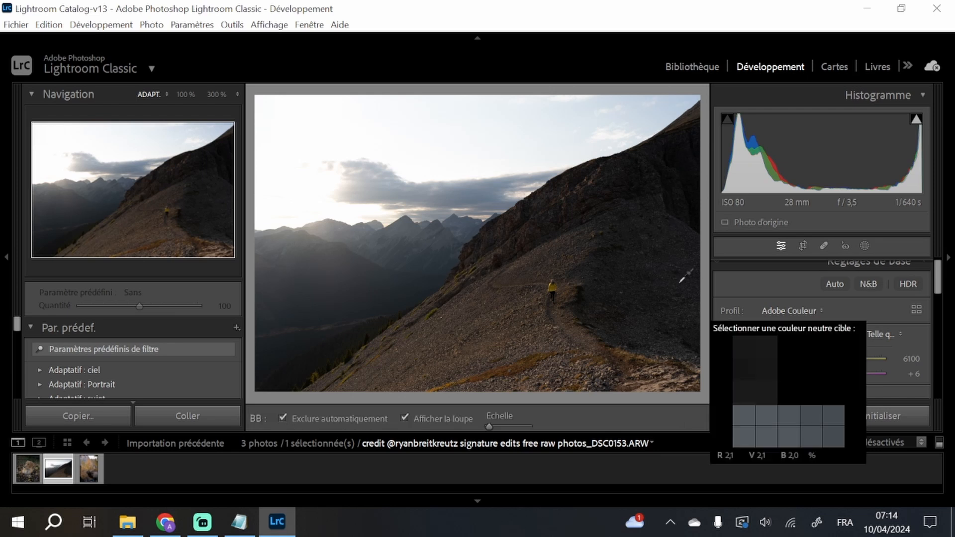
left_click(684, 155)
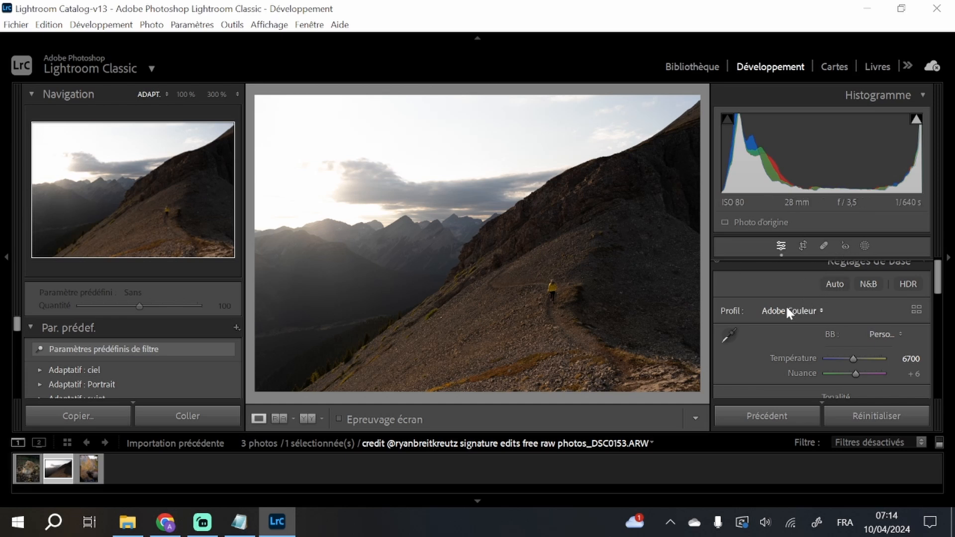
- Create an automatic sky selection mask on the mountain photo and hide its overlay
scroll(767, 343, "up", 1)
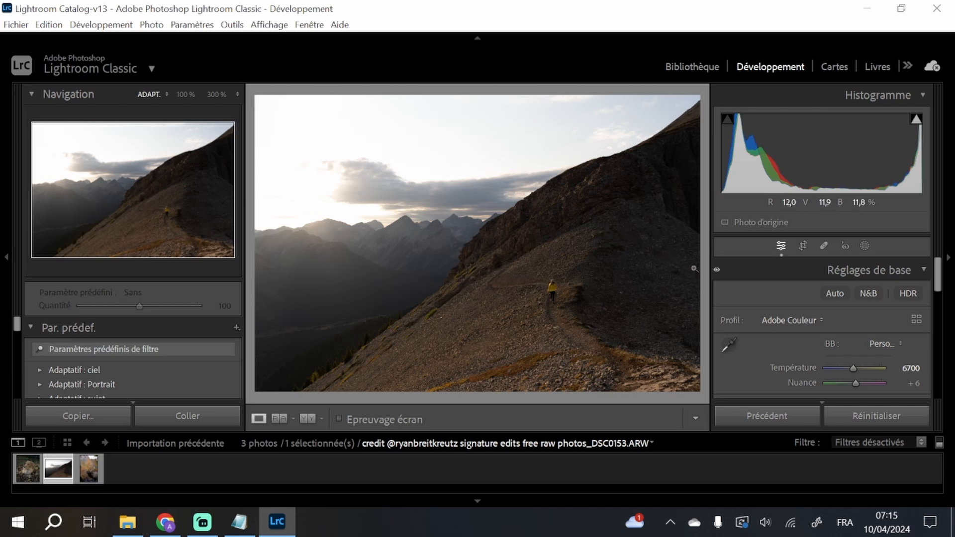
left_click(864, 246)
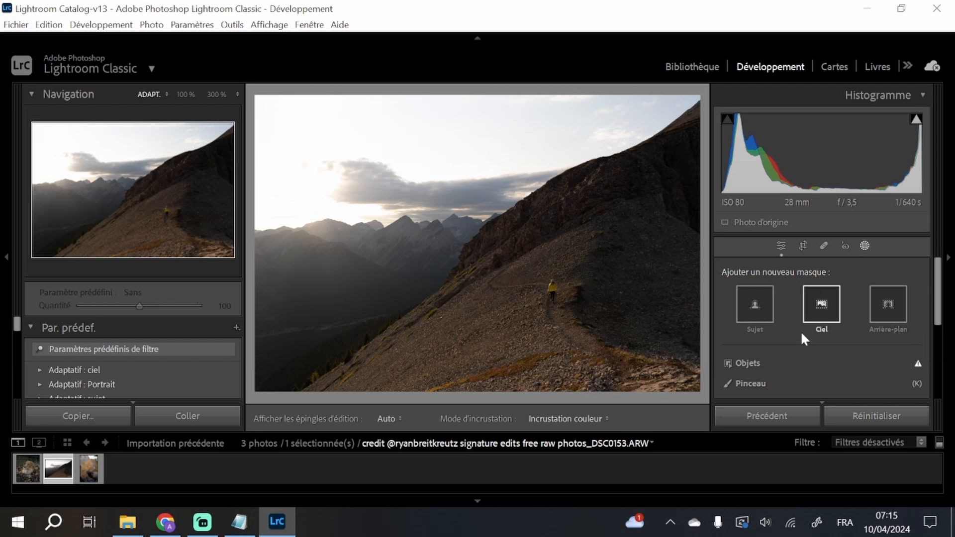
left_click(819, 319)
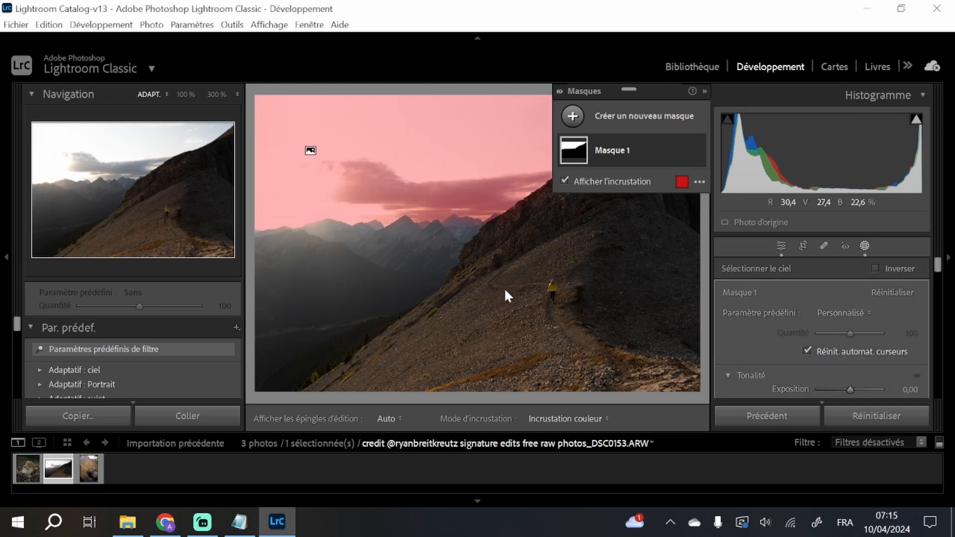
left_click(620, 180)
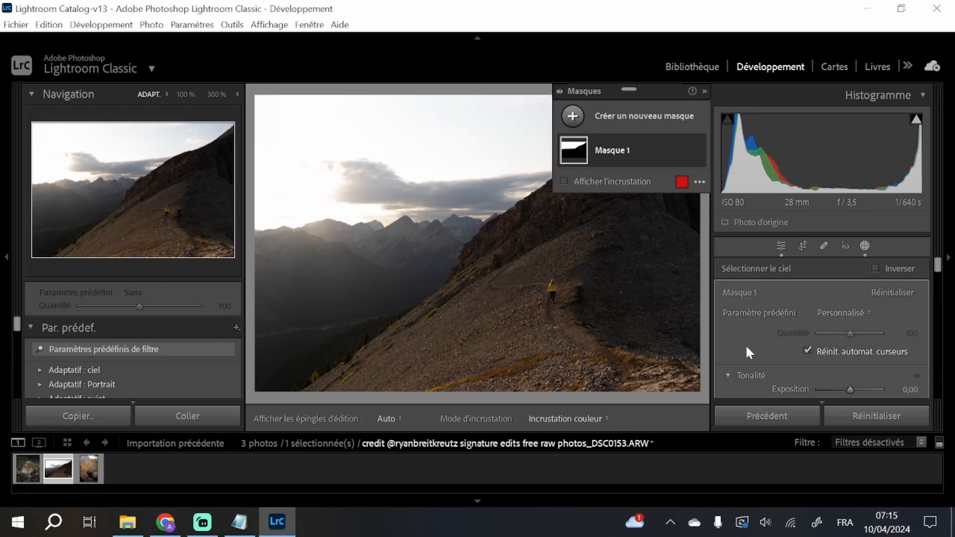
- Set the sky mask's temperature to −45 and its highlights to −44
scroll(754, 339, "down", 5)
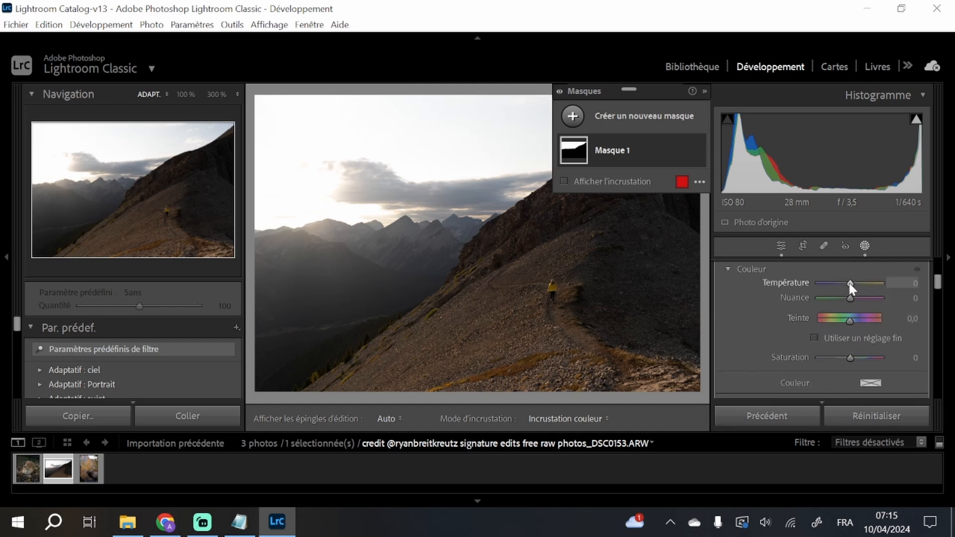
mouse_move(849, 282)
left_mouse_down()
mouse_move(834, 281)
mouse_move(835, 292)
left_mouse_up()
scroll(771, 361, "up", 5)
scroll(771, 354, "down", 3)
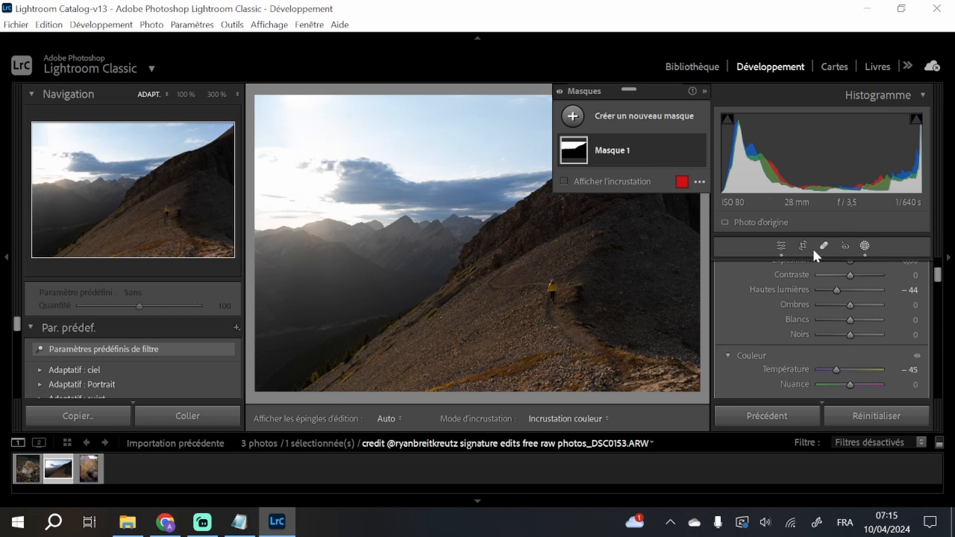
- Add a slanted linear gradient mask covering the slope, fading upward from the mountainside into the clouds, and hide its overlay
left_click(573, 116)
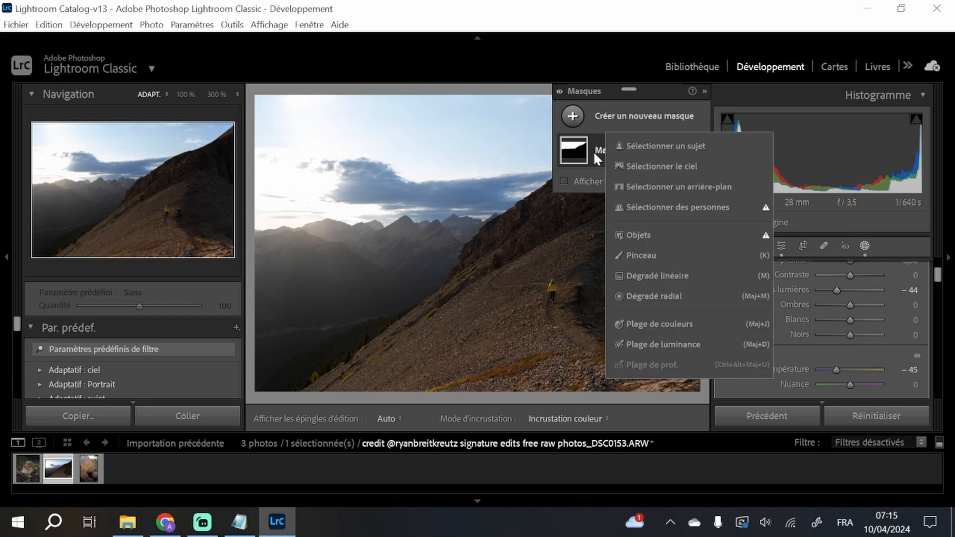
left_click(654, 275)
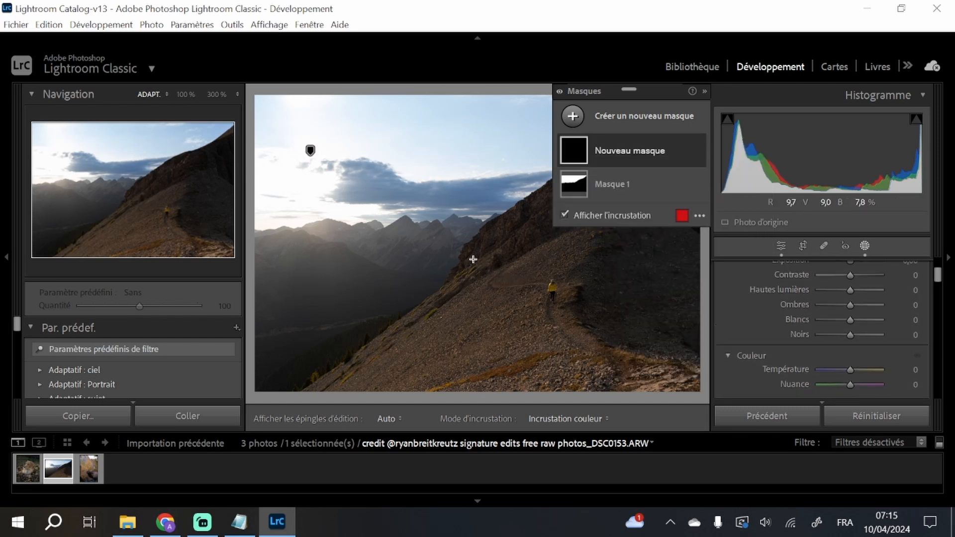
left_click_drag(472, 267, 437, 167)
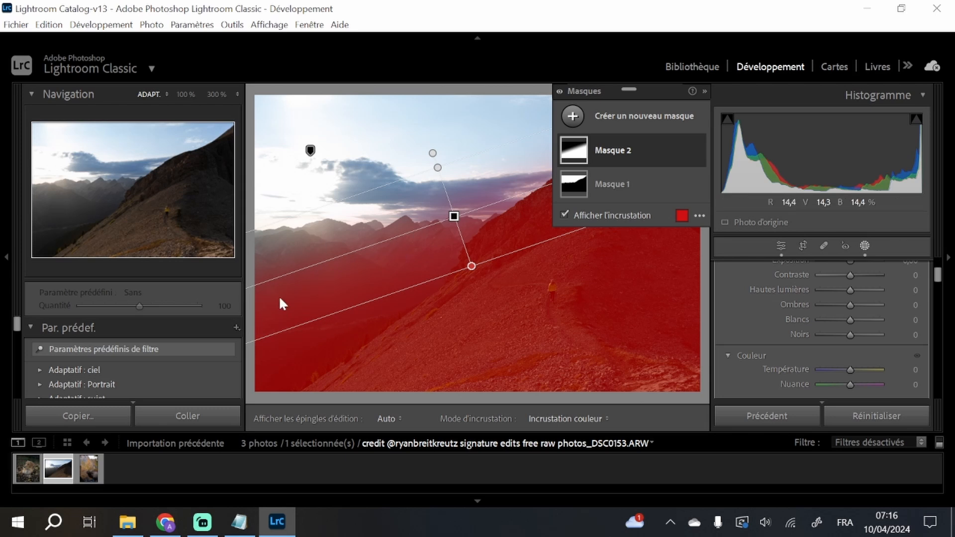
left_click(604, 214)
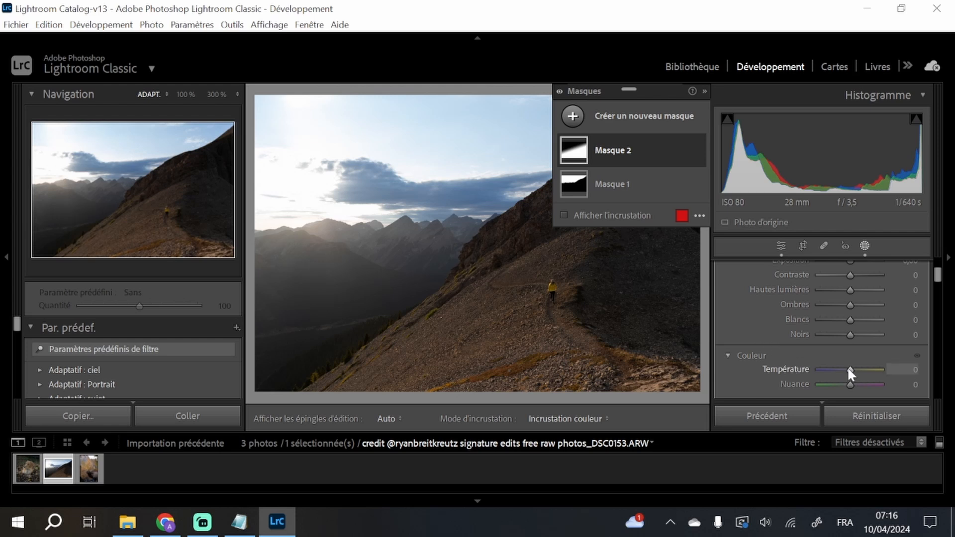
- Set the slope gradient mask's temperature to 21 and its exposure to 0,10
left_click_drag(850, 368, 855, 368)
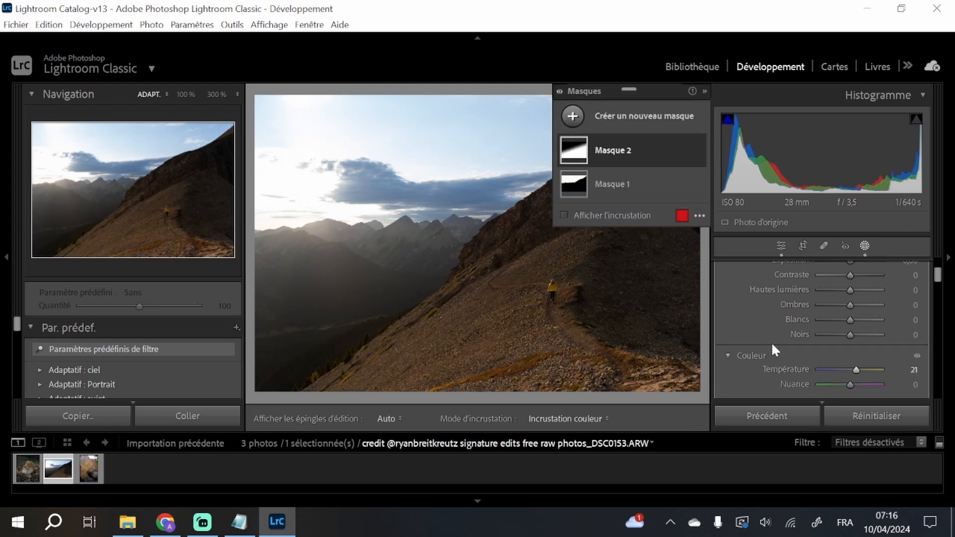
scroll(772, 344, "up", 2)
left_click_drag(851, 303, 852, 303)
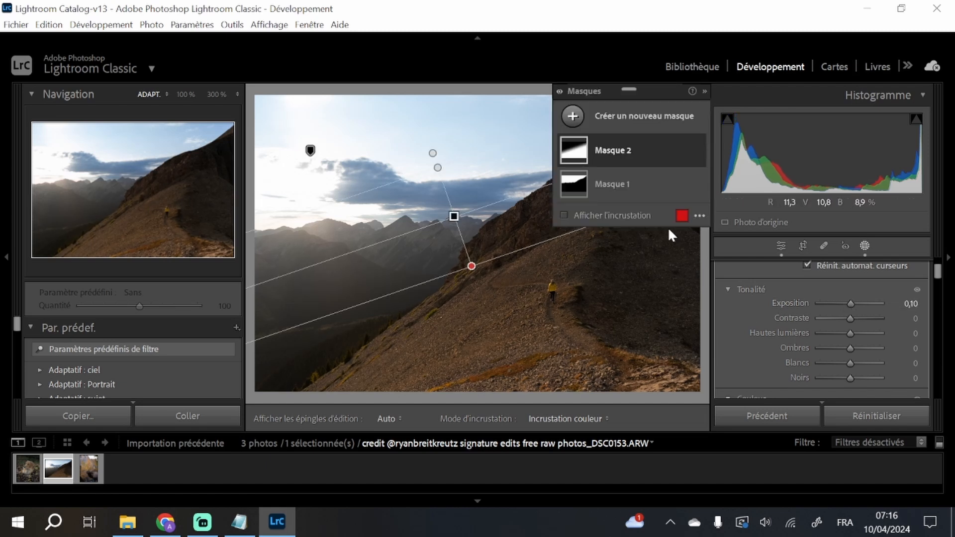
- Leave masking and compare the mountain photo before and after, returning to the single-image view
left_click(862, 244)
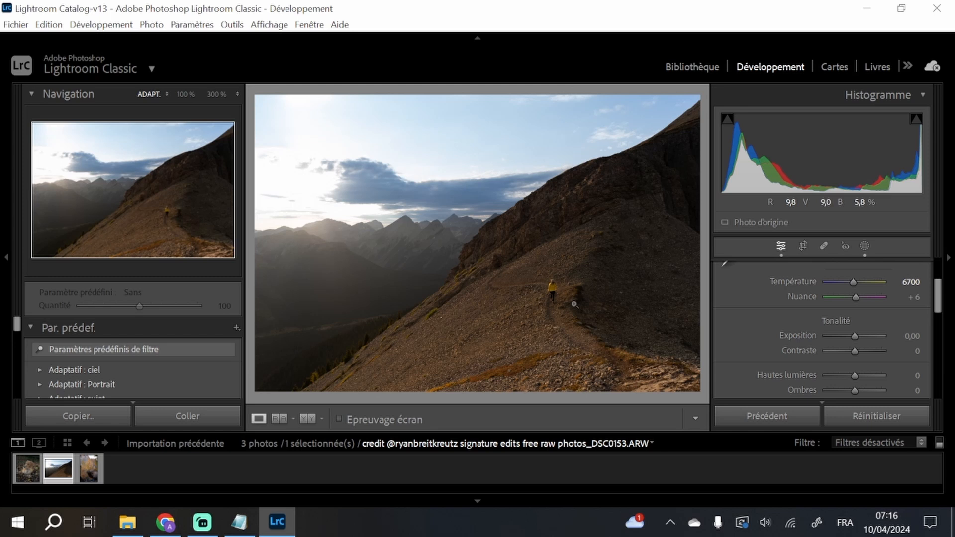
key("y")
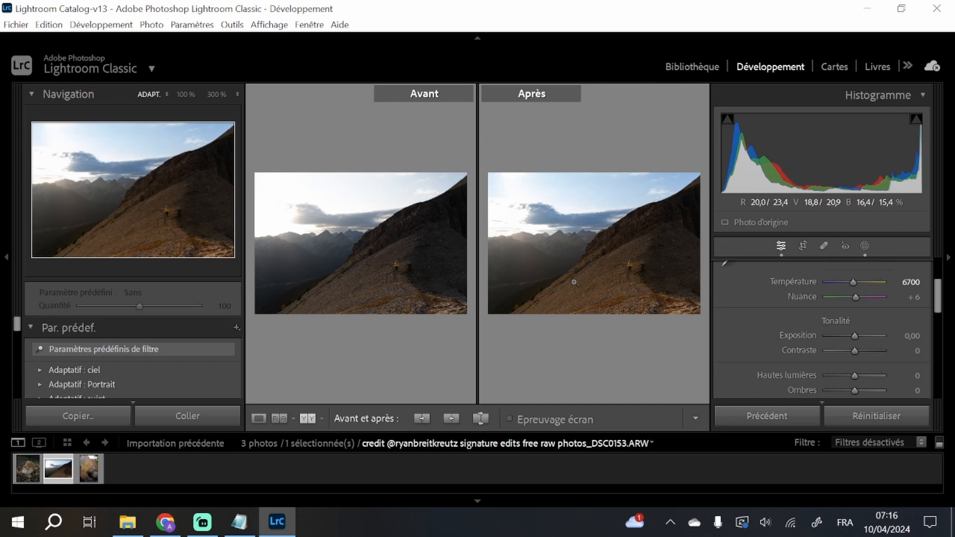
key("y")
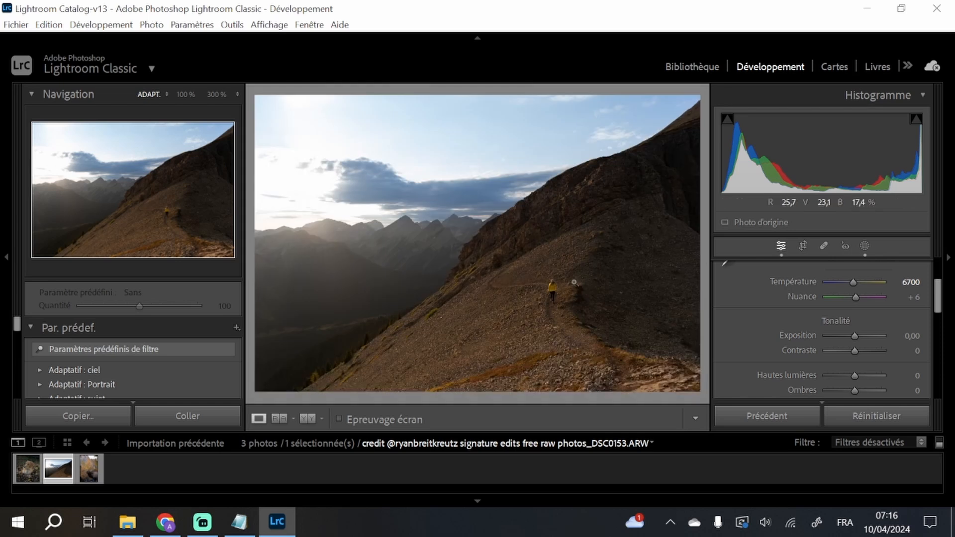